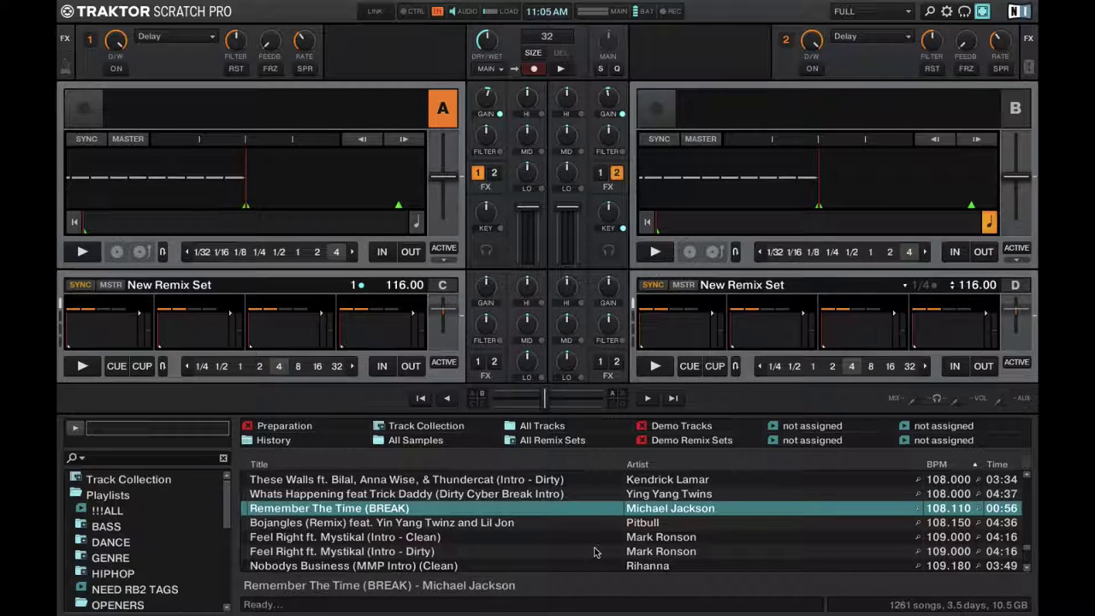
# Choose the Essential layout from the layout list, leaving only decks A and B
pyautogui.click(864, 14)
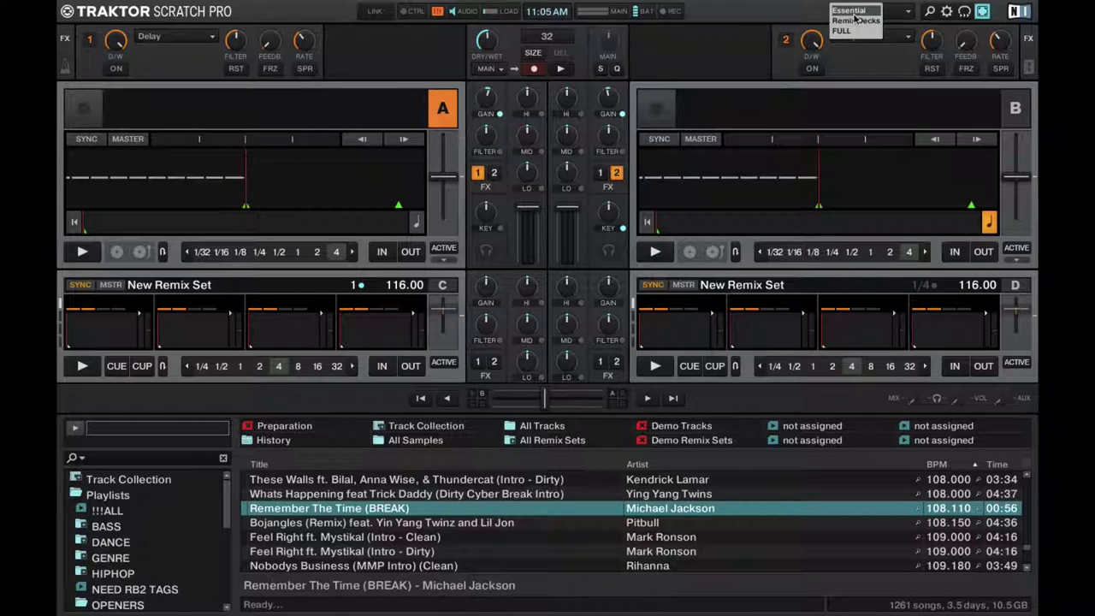
pyautogui.click(855, 12)
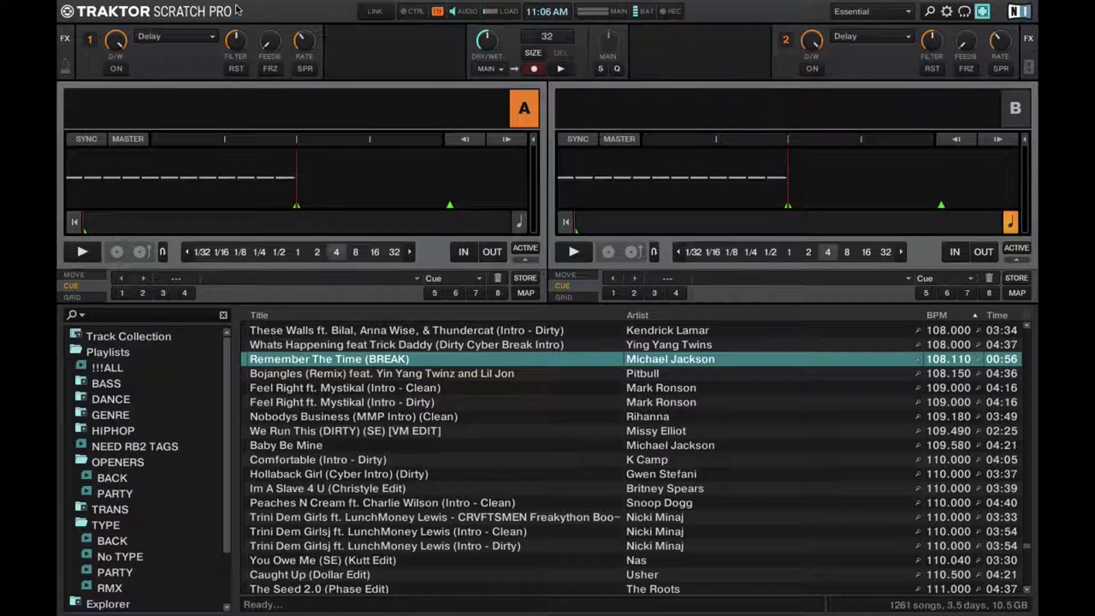
# Switch FX unit 1 to Group mode, then back to a Single Delay effect
pyautogui.click(90, 44)
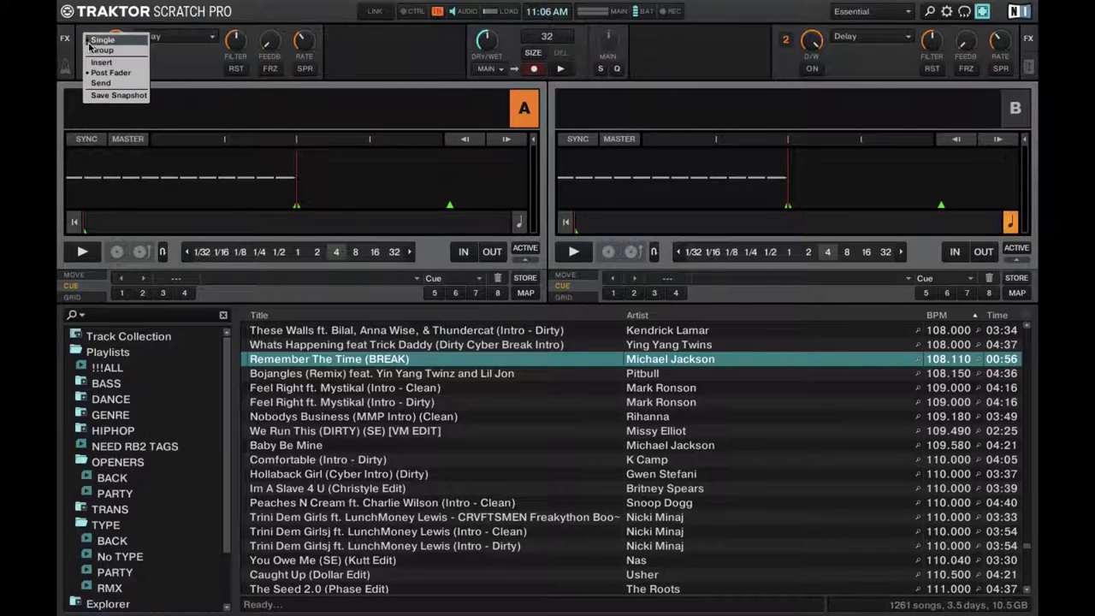
pyautogui.click(134, 47)
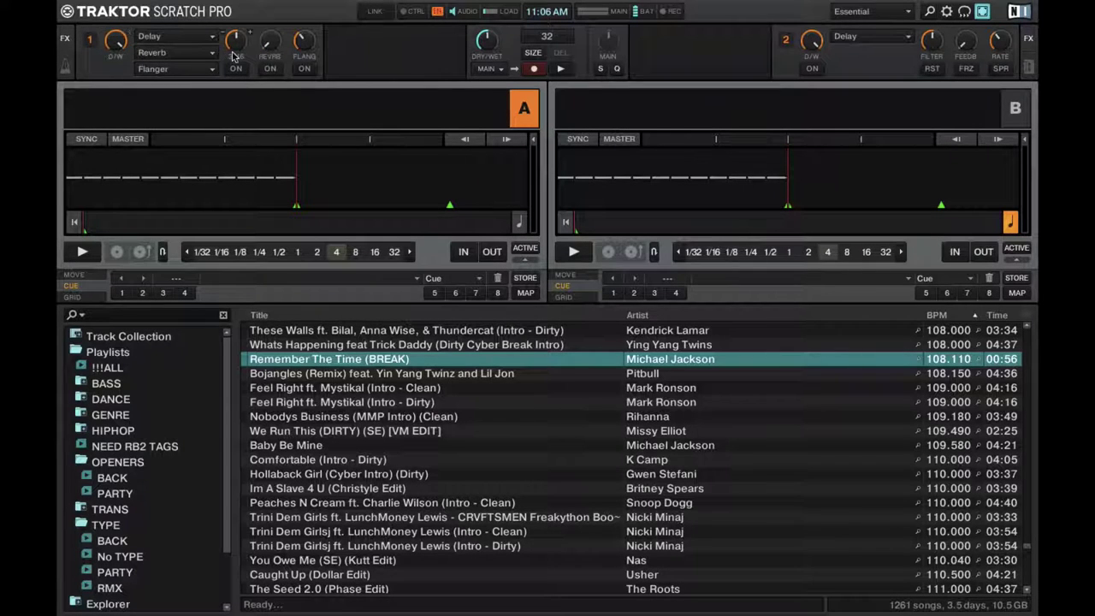
pyautogui.click(90, 43)
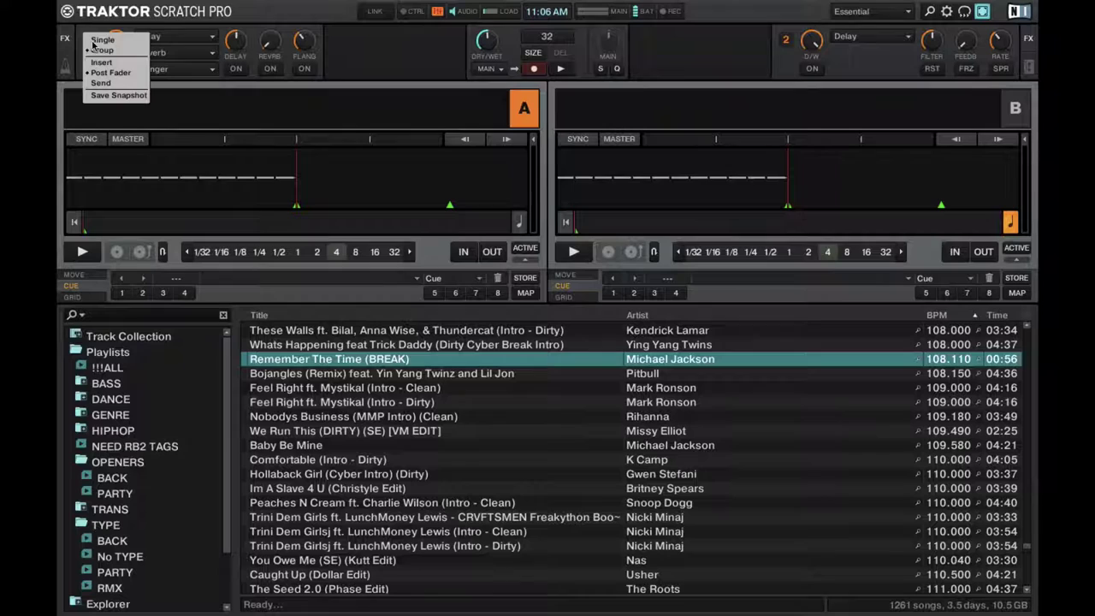
pyautogui.click(96, 40)
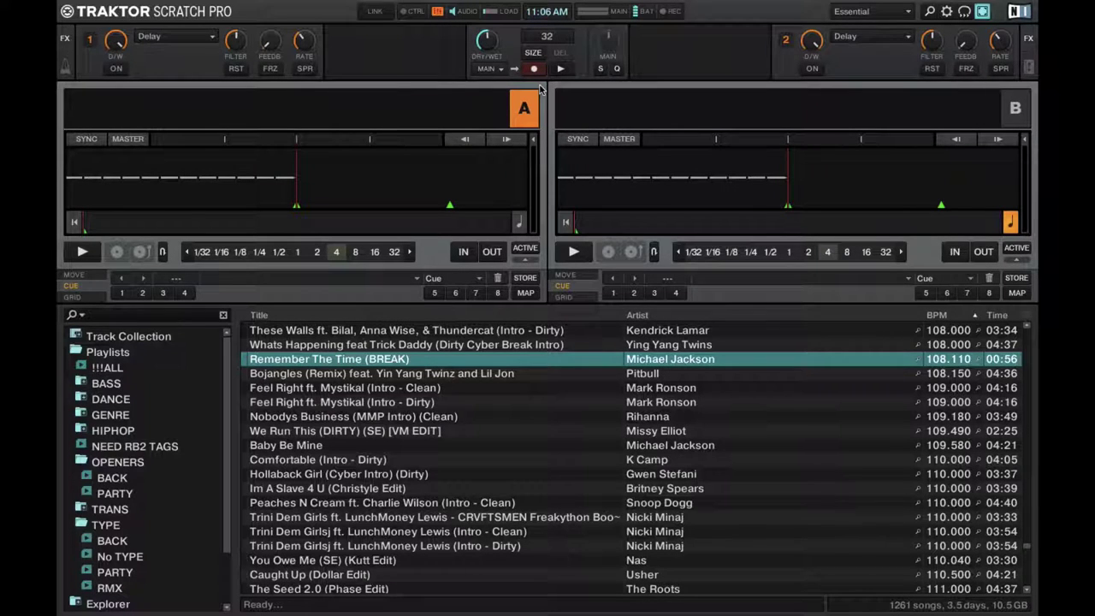
# Swap FX unit 1 for the master clock and back, then show the Audio Recorder
pyautogui.click(66, 68)
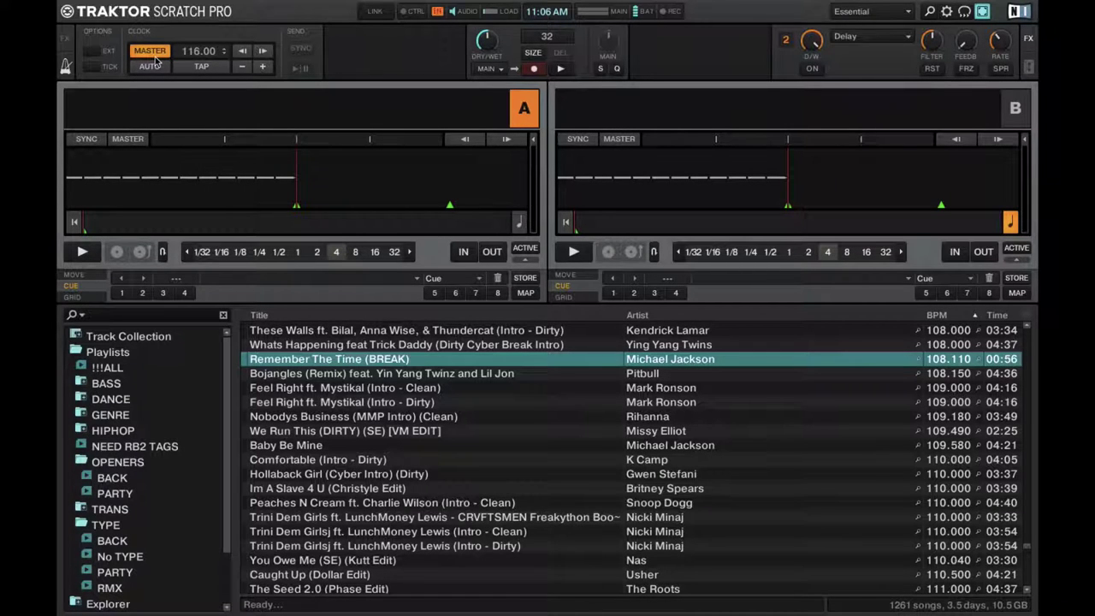
pyautogui.click(67, 41)
pyautogui.click(1029, 67)
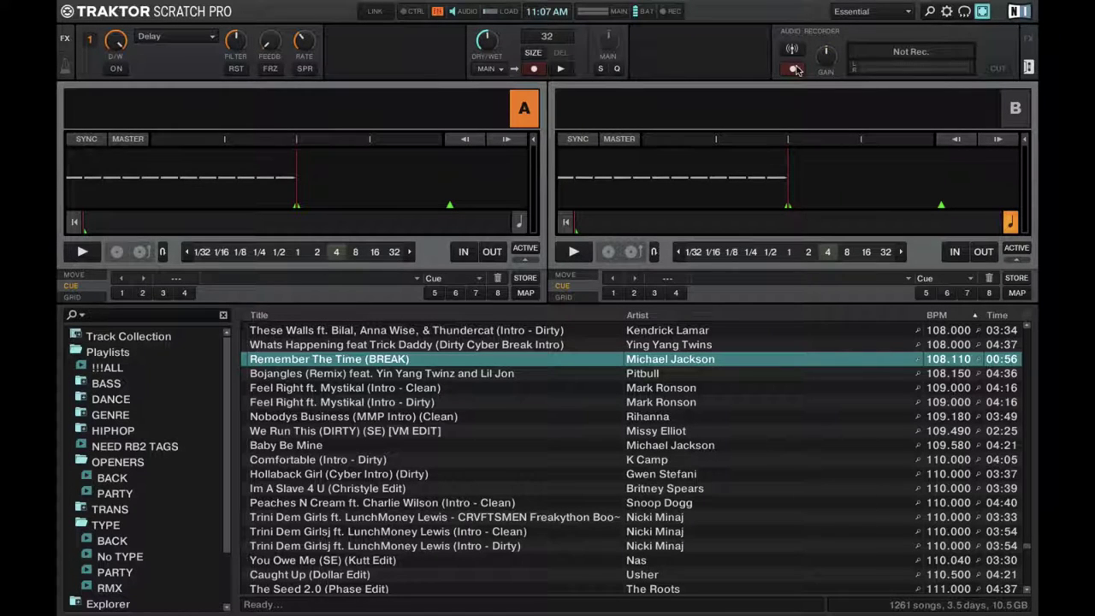
# Restore FX unit 2 and load 'Feel Right ft. Mystikal (Intro - Dirty)' onto deck A
pyautogui.click(1028, 66)
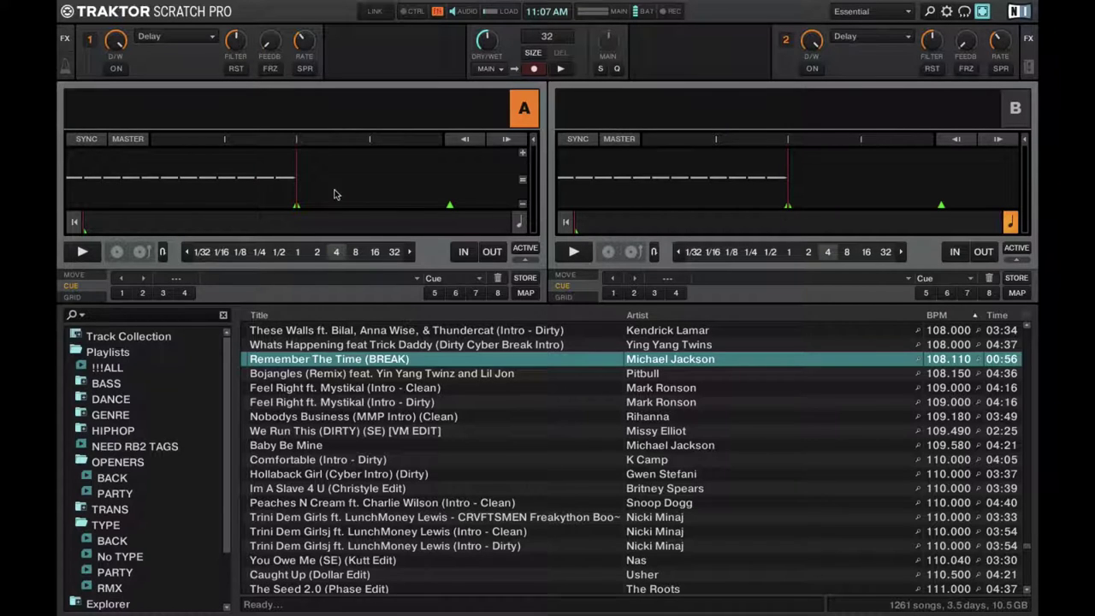
pyautogui.click(423, 374)
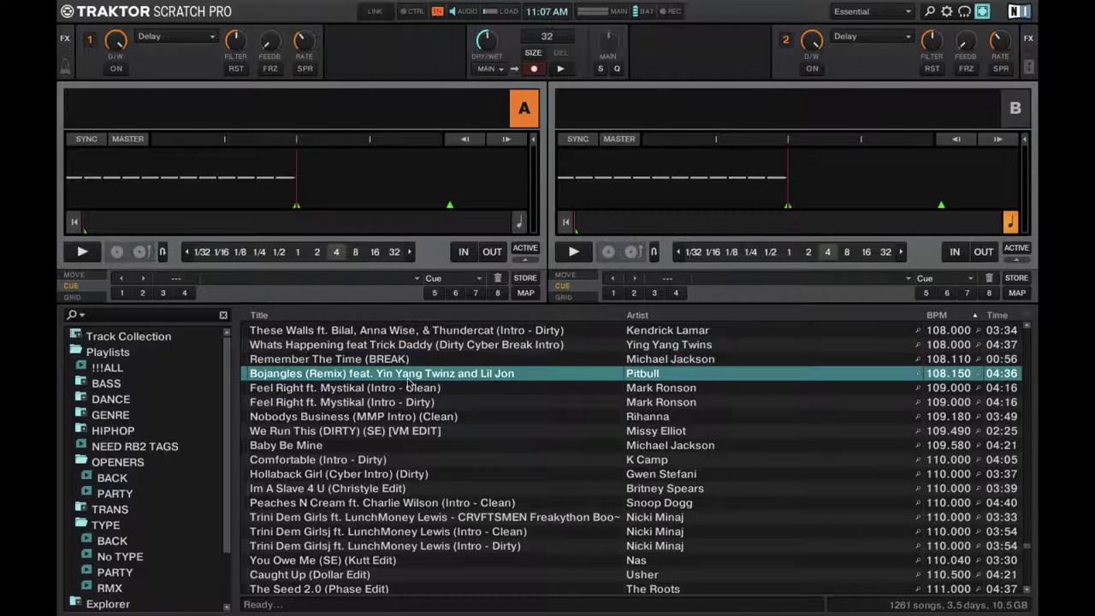
pyautogui.moveTo(336, 409); pyautogui.dragTo(301, 204)
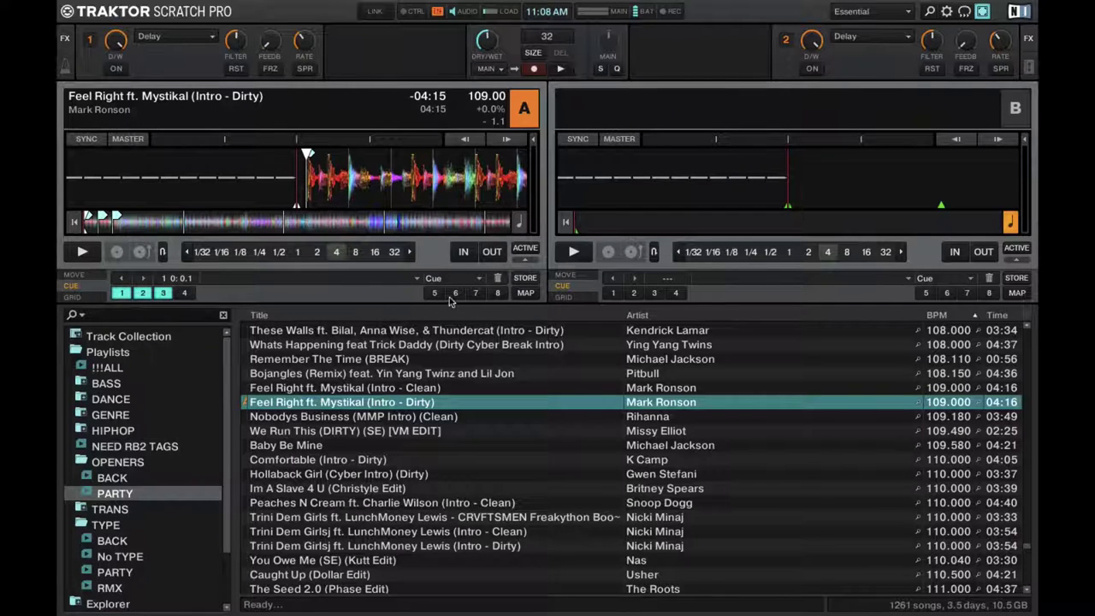
pyautogui.click(417, 279)
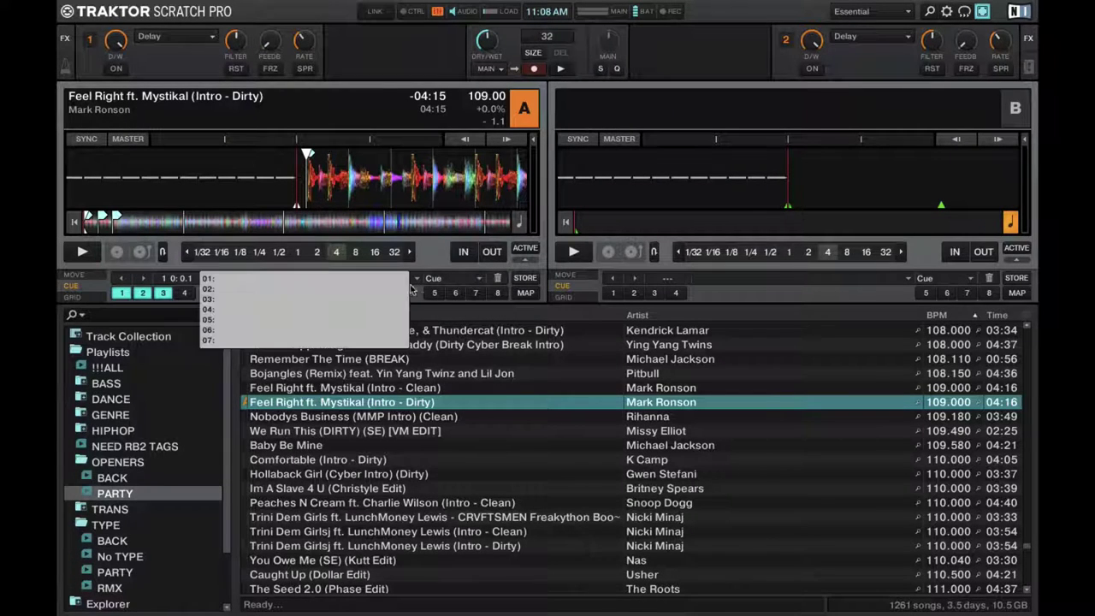
pyautogui.click(409, 280)
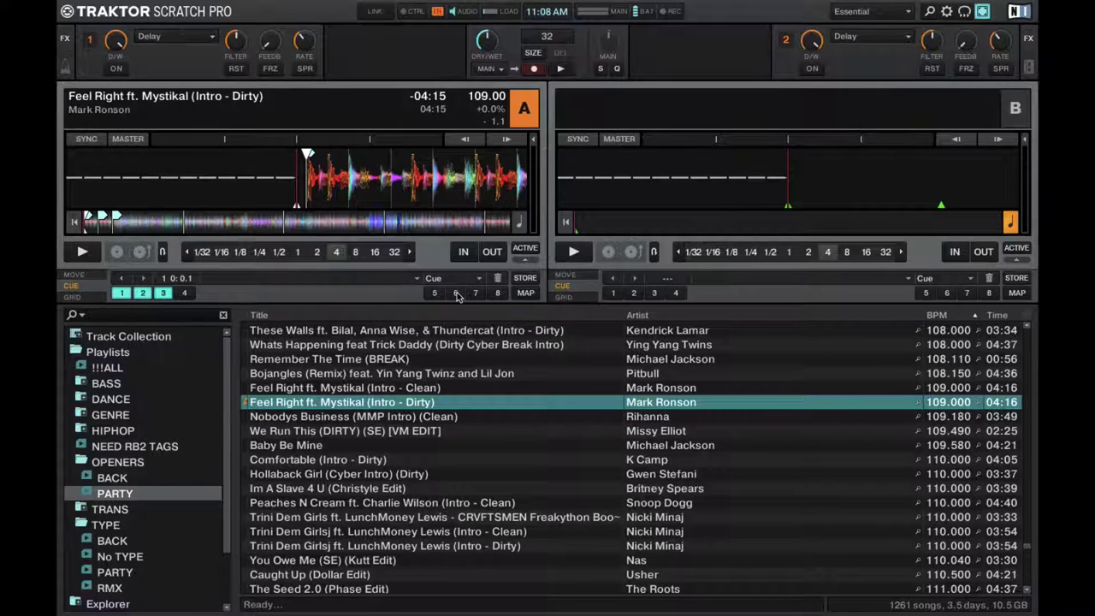
pyautogui.click(419, 280)
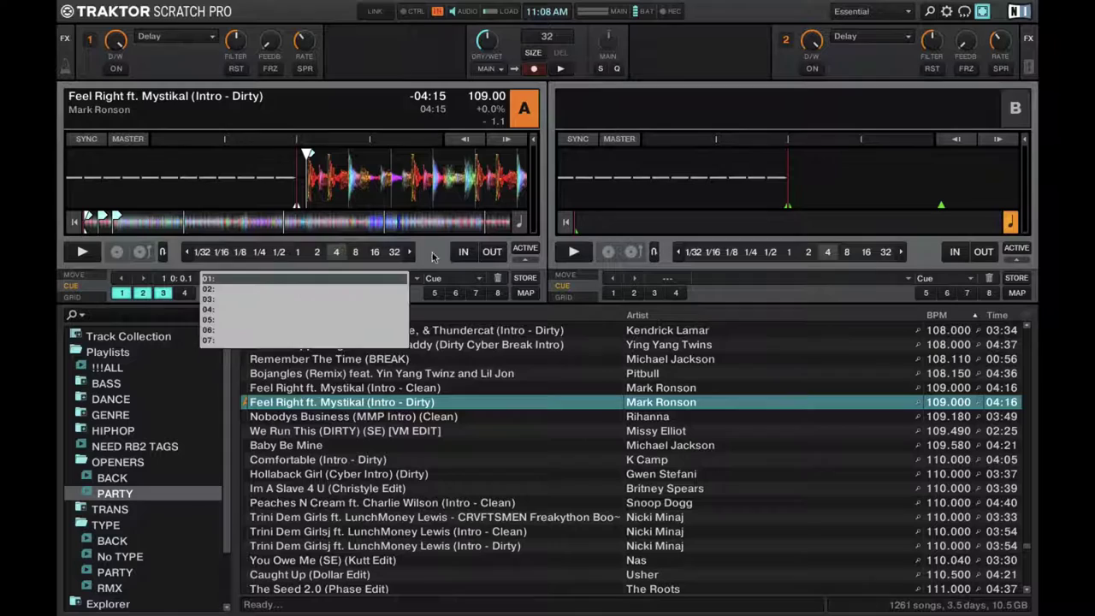
pyautogui.click(418, 280)
pyautogui.click(79, 274)
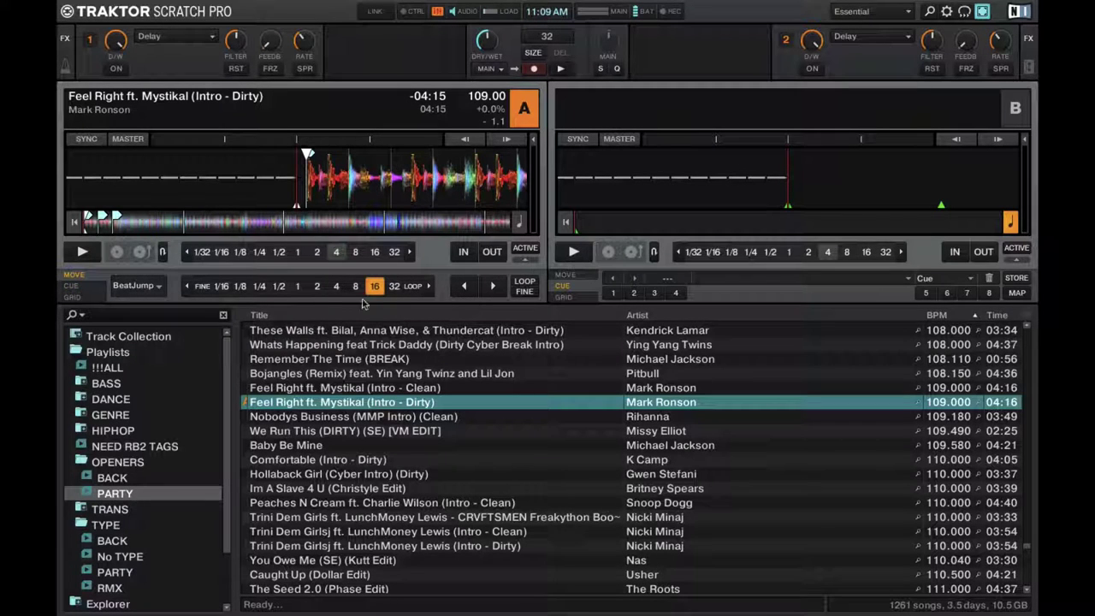
pyautogui.click(74, 296)
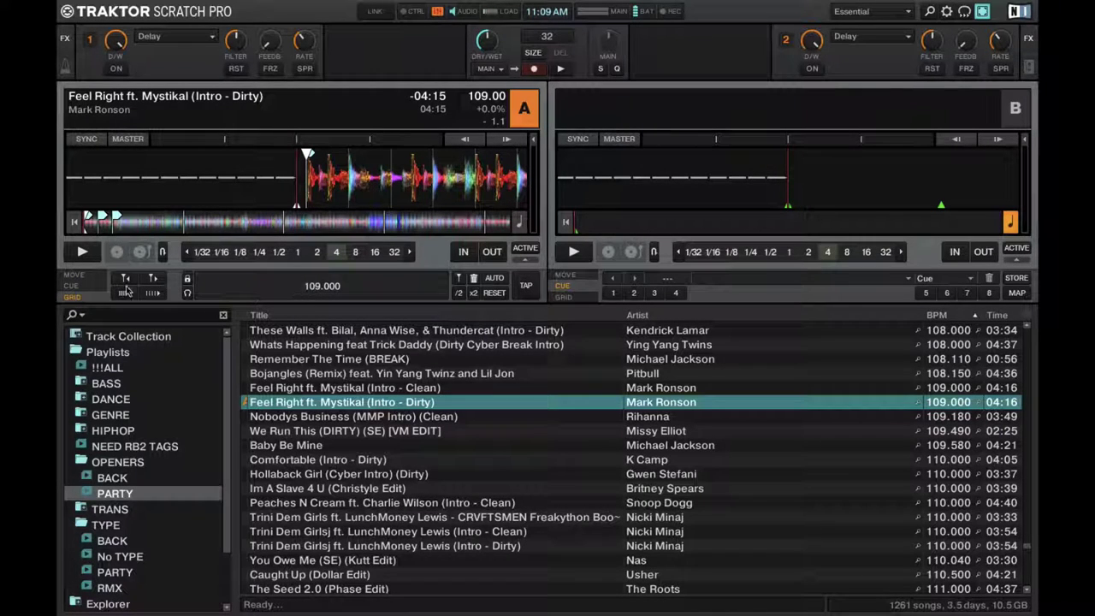
pyautogui.click(72, 286)
pyautogui.click(527, 261)
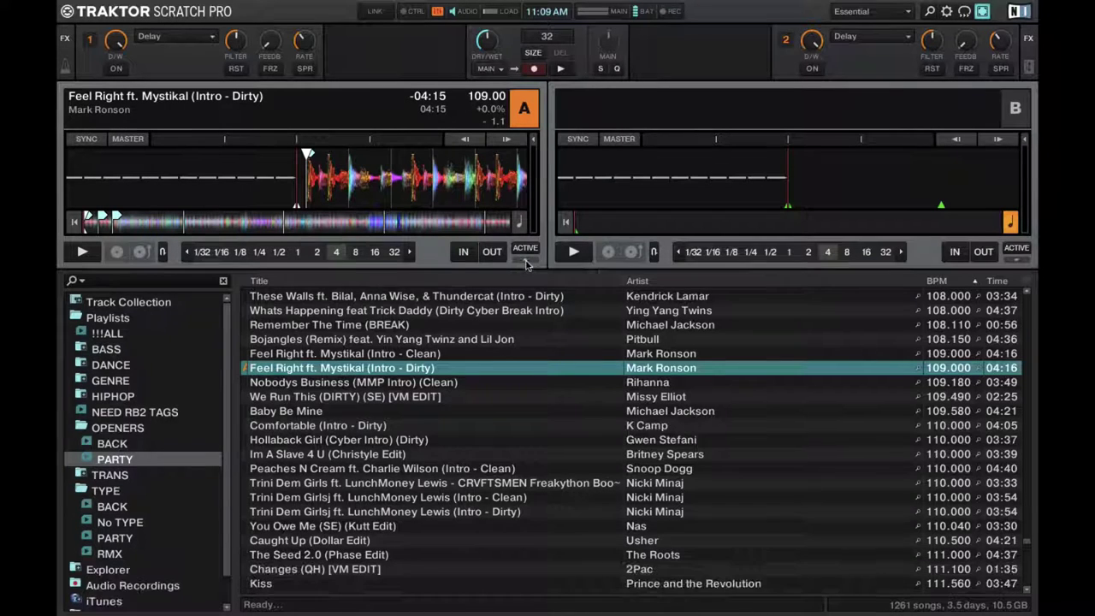
pyautogui.click(527, 261)
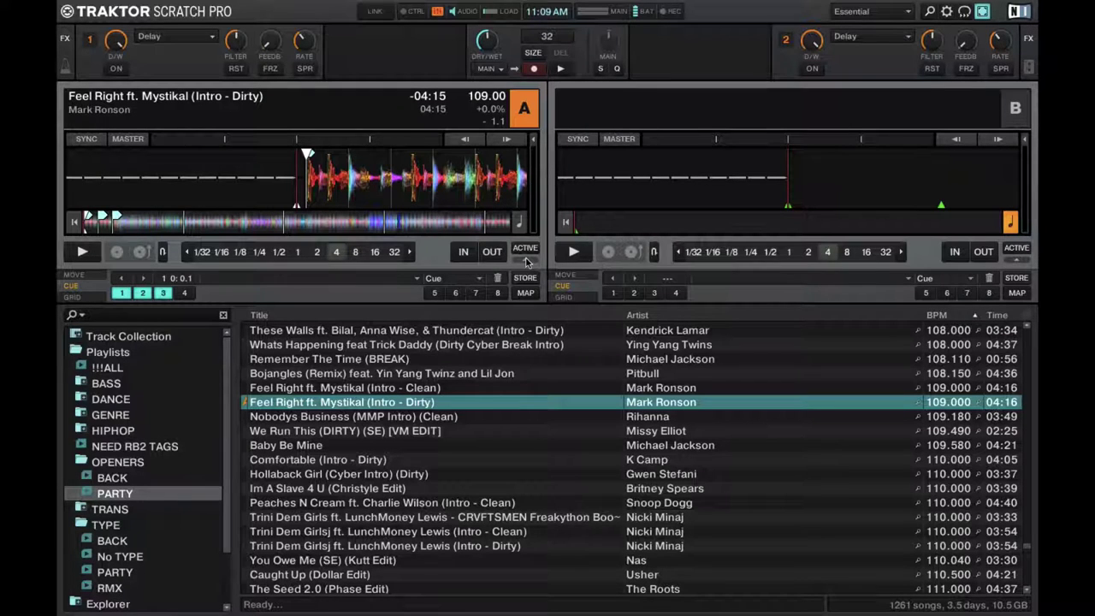
pyautogui.click(527, 261)
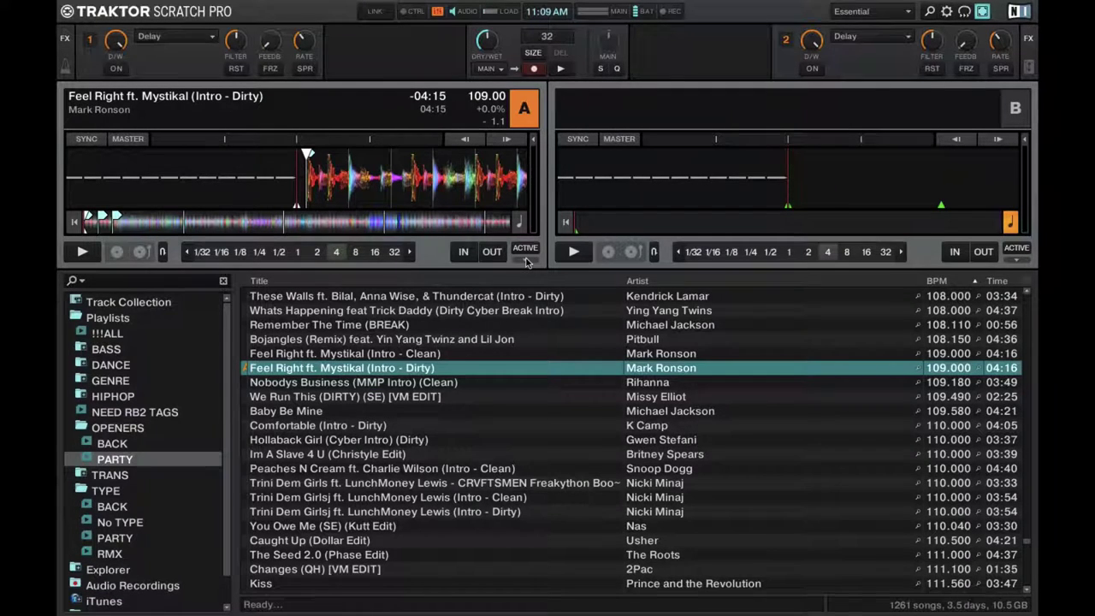
pyautogui.click(527, 261)
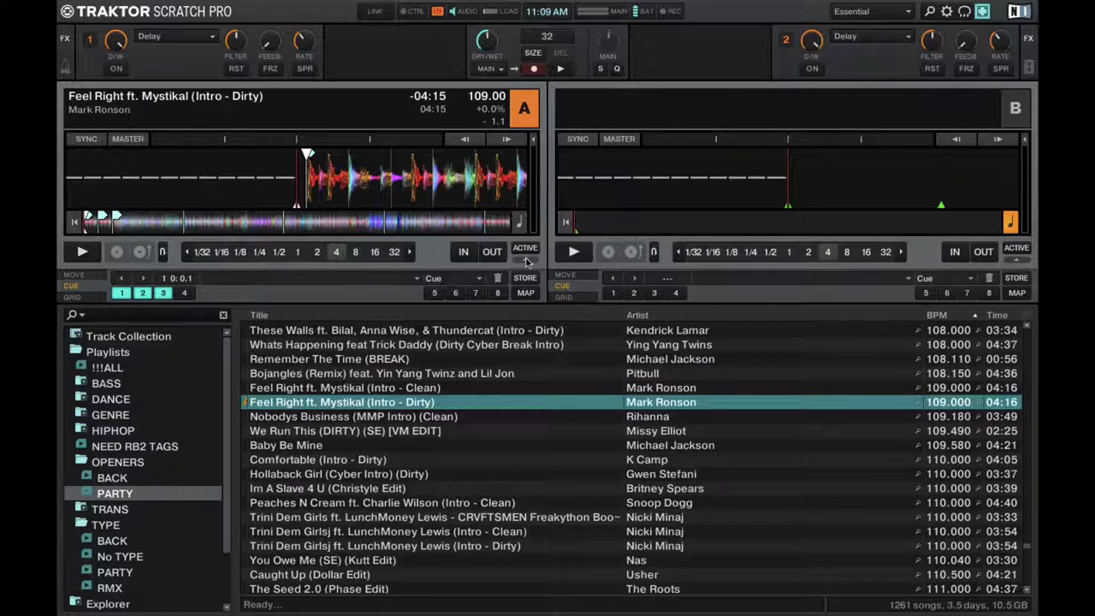
pyautogui.click(531, 139)
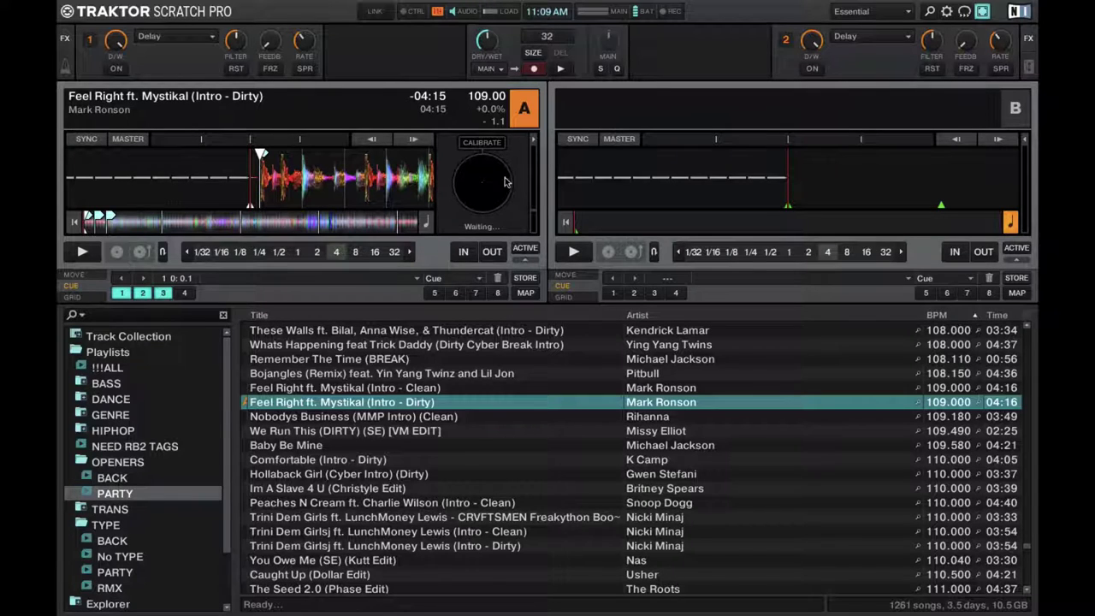
pyautogui.click(533, 139)
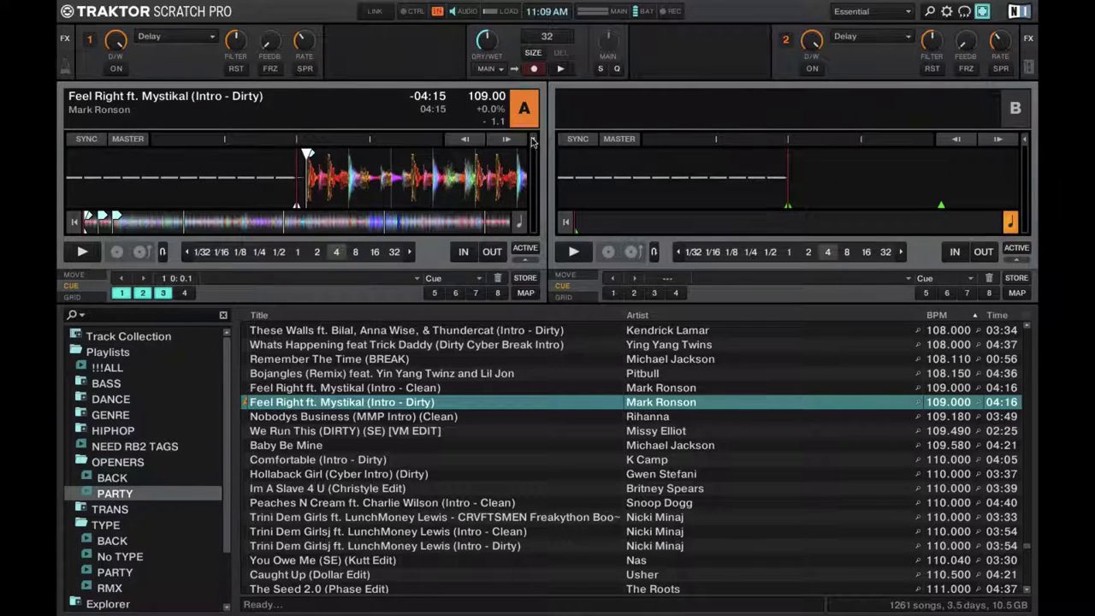
pyautogui.click(532, 140)
pyautogui.click(533, 141)
pyautogui.moveTo(511, 584)
pyautogui.scroll(-3, 126, 370)
pyautogui.scroll(3, 135, 437)
pyautogui.scroll(-3, 122, 359)
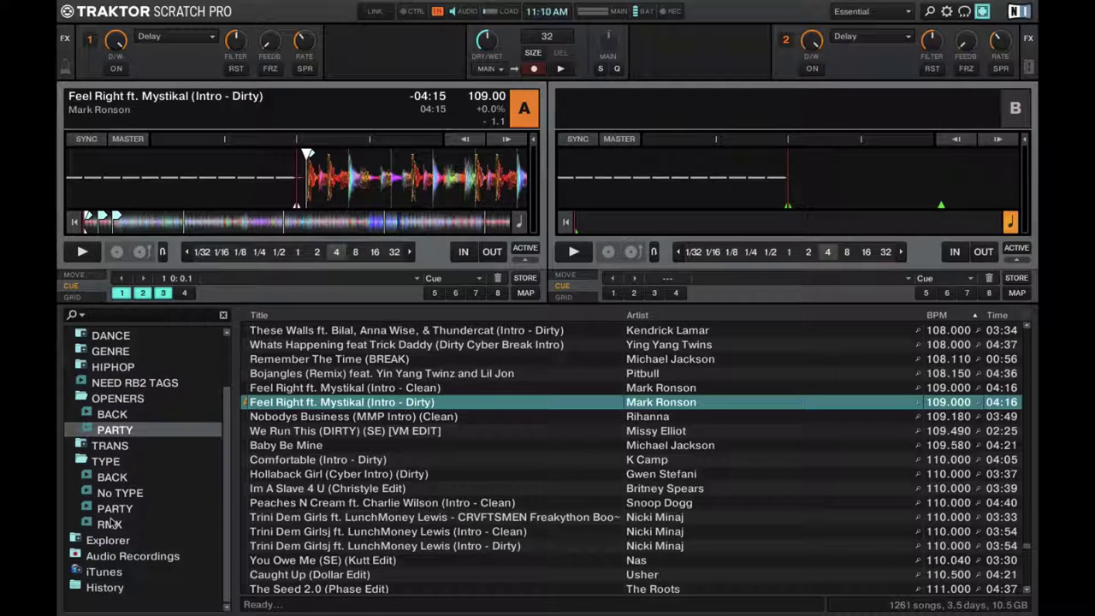
pyautogui.scroll(3, 109, 524)
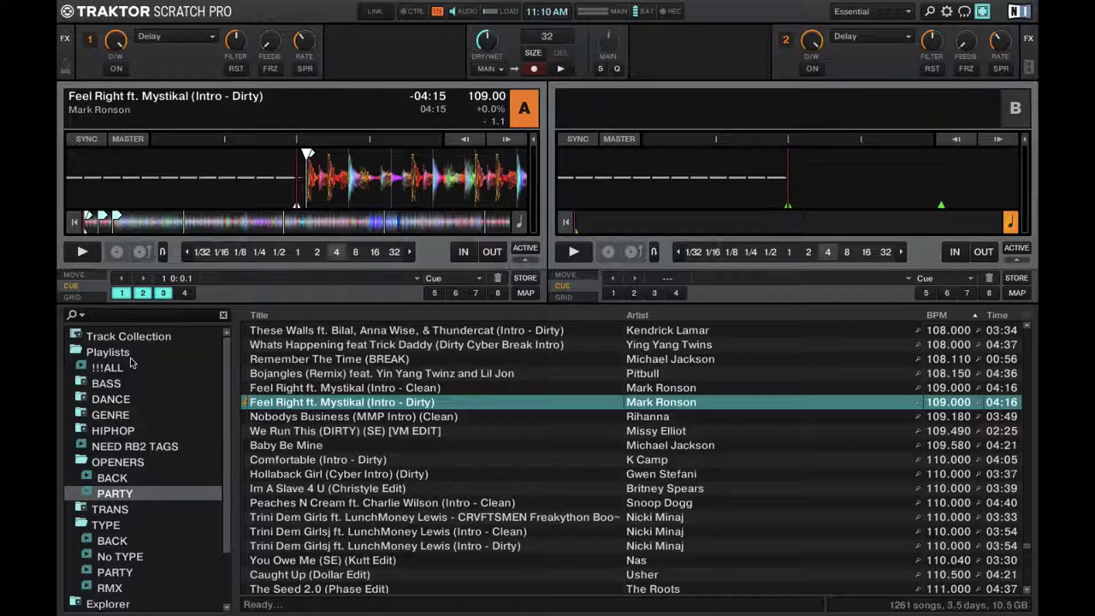
# Select the Playlists section in the browser tree and collapse its folder
pyautogui.scroll(-2, 134, 389)
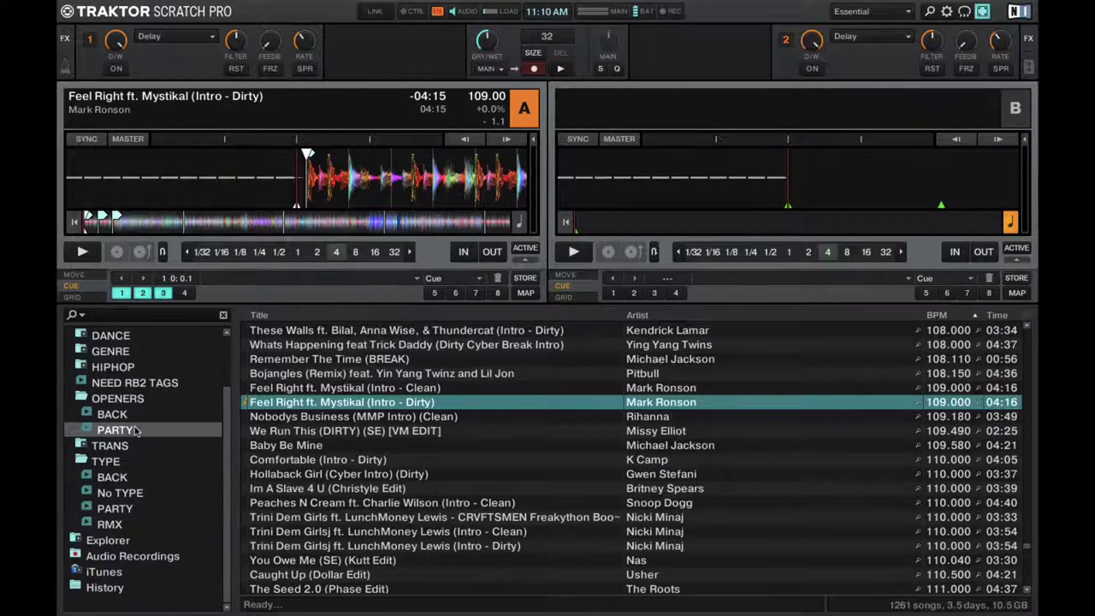
pyautogui.scroll(2, 135, 431)
pyautogui.click(79, 351)
pyautogui.click(78, 352)
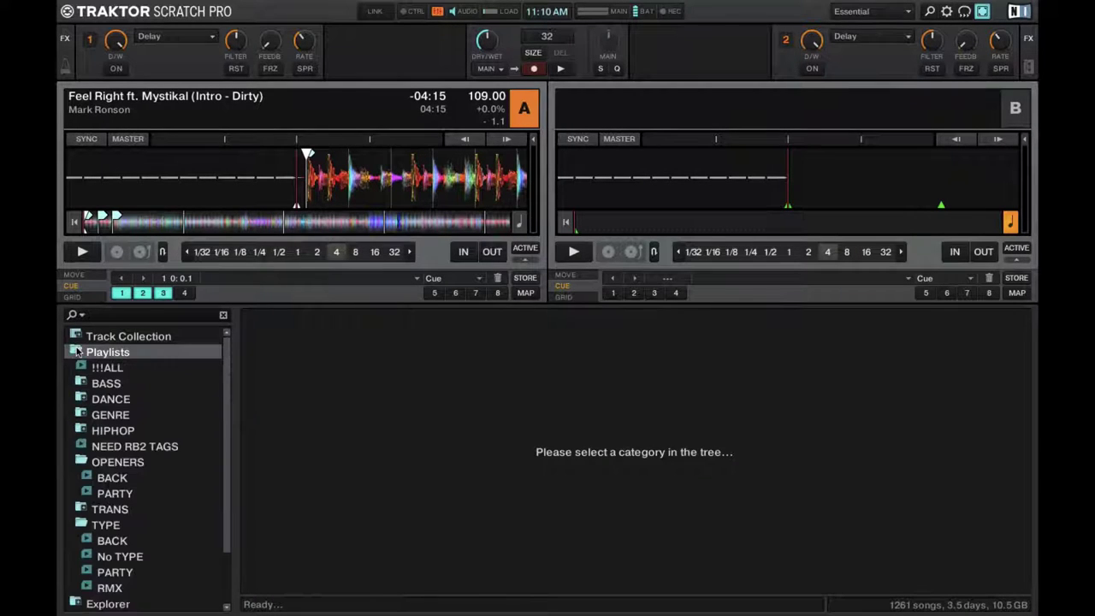
pyautogui.click(78, 352)
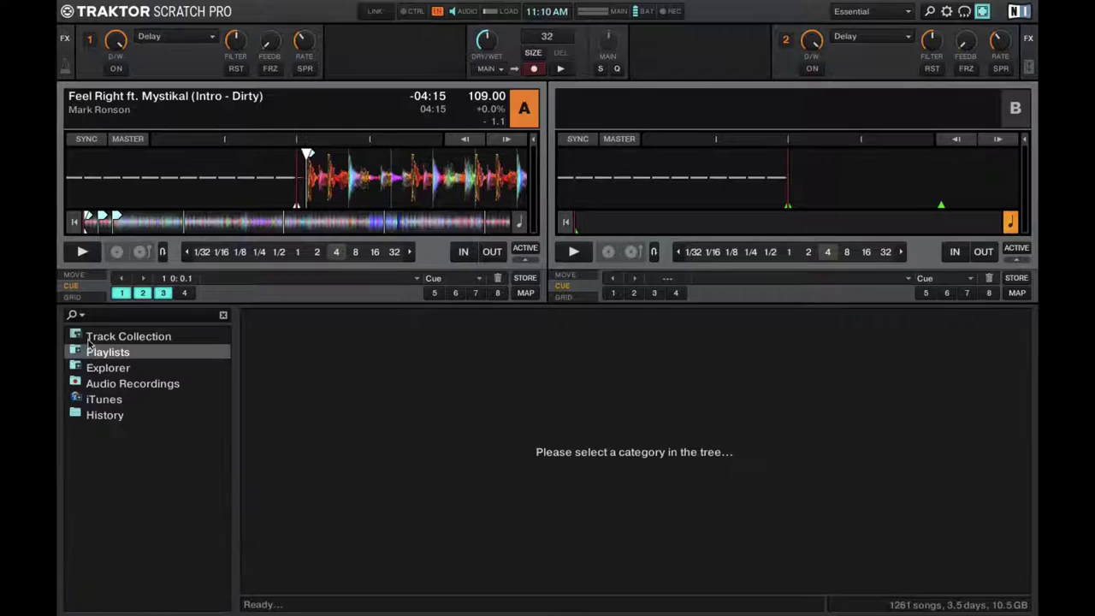
# Expand Track Collection, view Artists and Releases, collapse it, and reopen Playlists
pyautogui.click(89, 342)
pyautogui.click(108, 354)
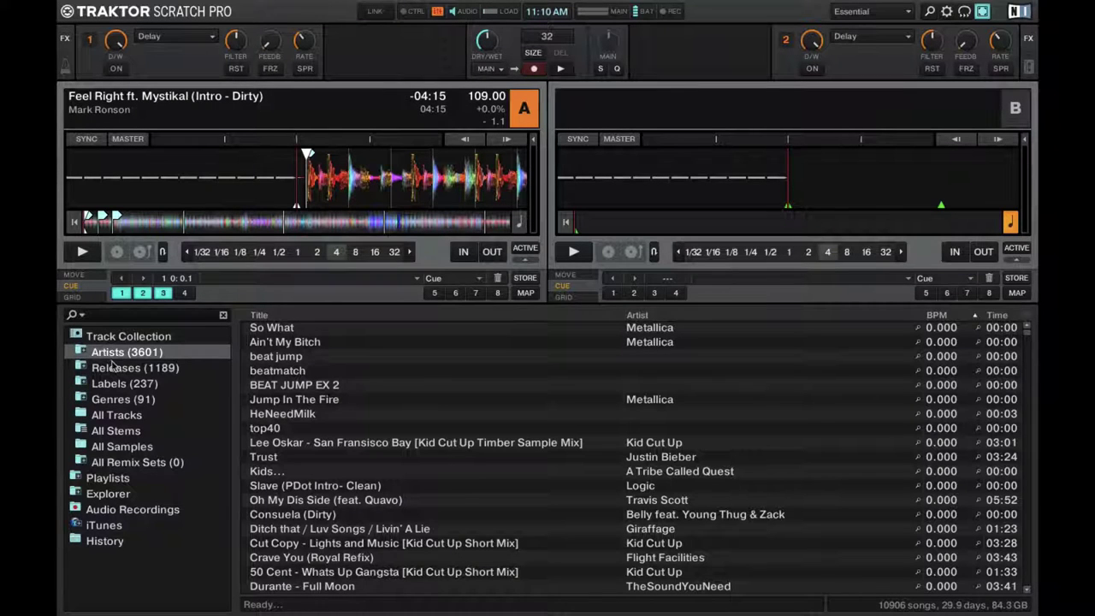
pyautogui.click(113, 367)
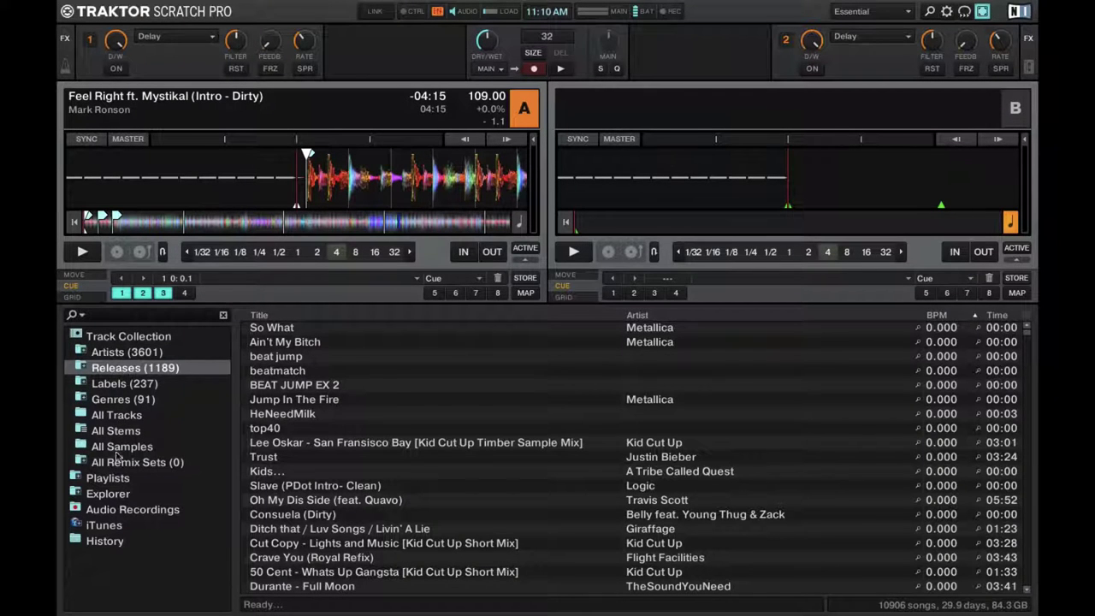
pyautogui.click(84, 340)
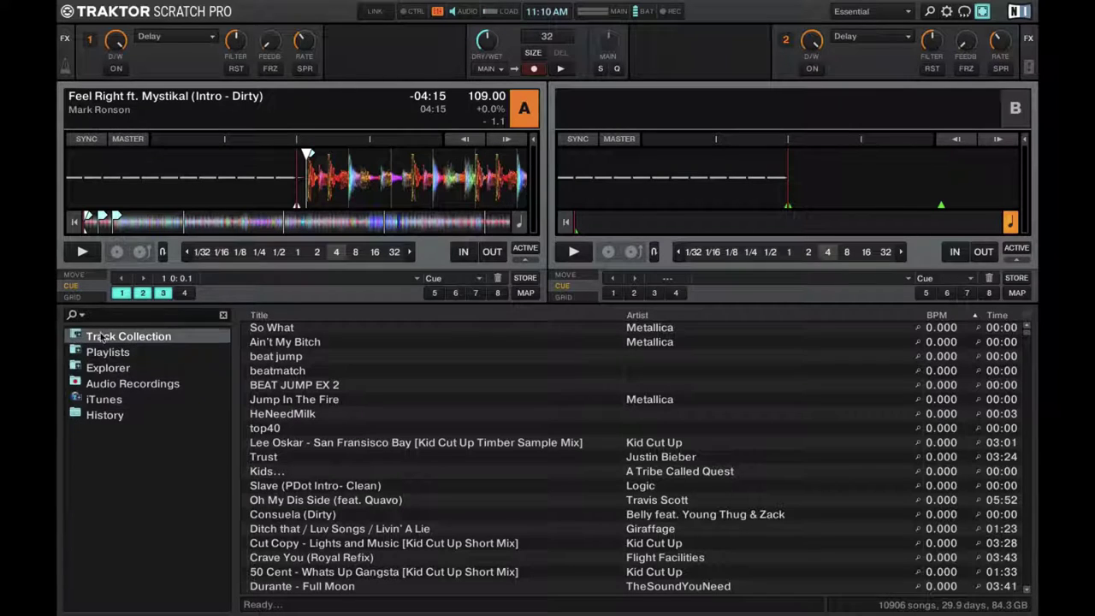
pyautogui.click(82, 352)
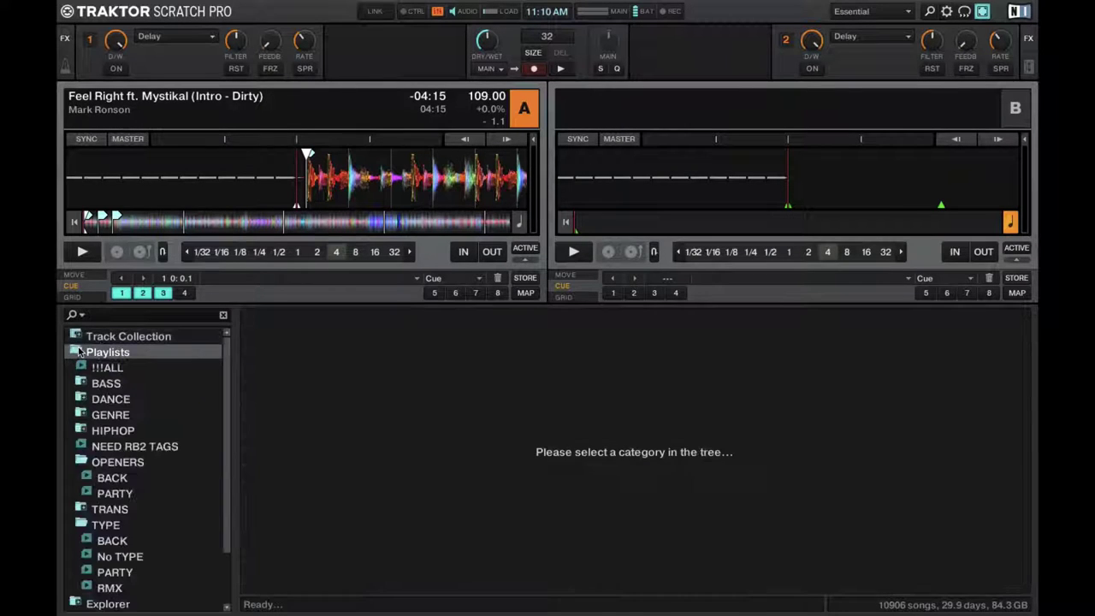
# List the !!!ALL playlist, expand and collapse Explorer, then open the empty Audio Recordings folder
pyautogui.click(103, 369)
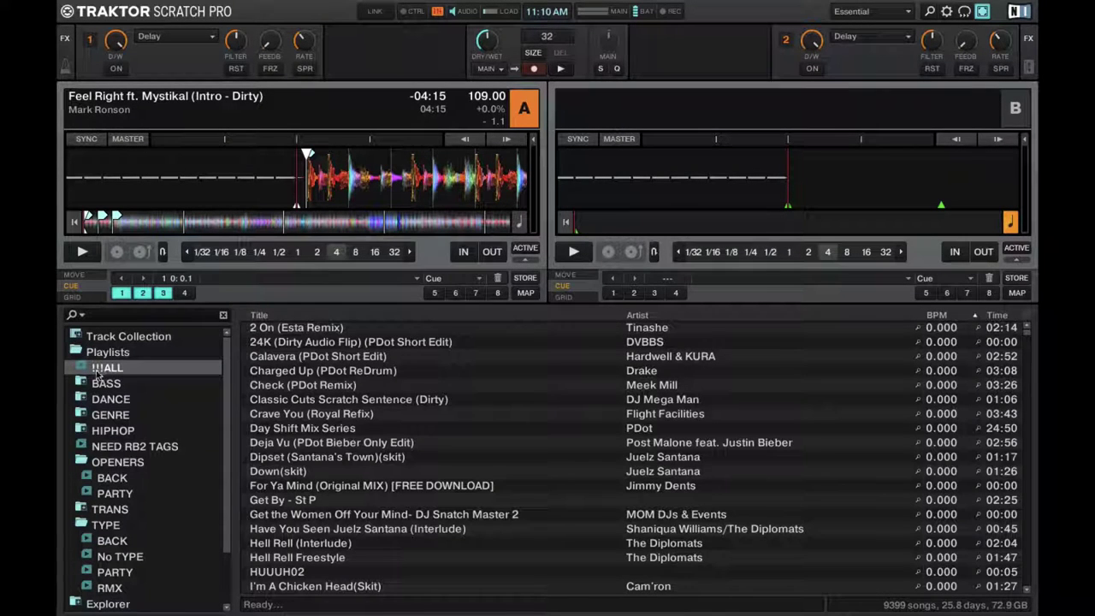
pyautogui.scroll(-2, 106, 385)
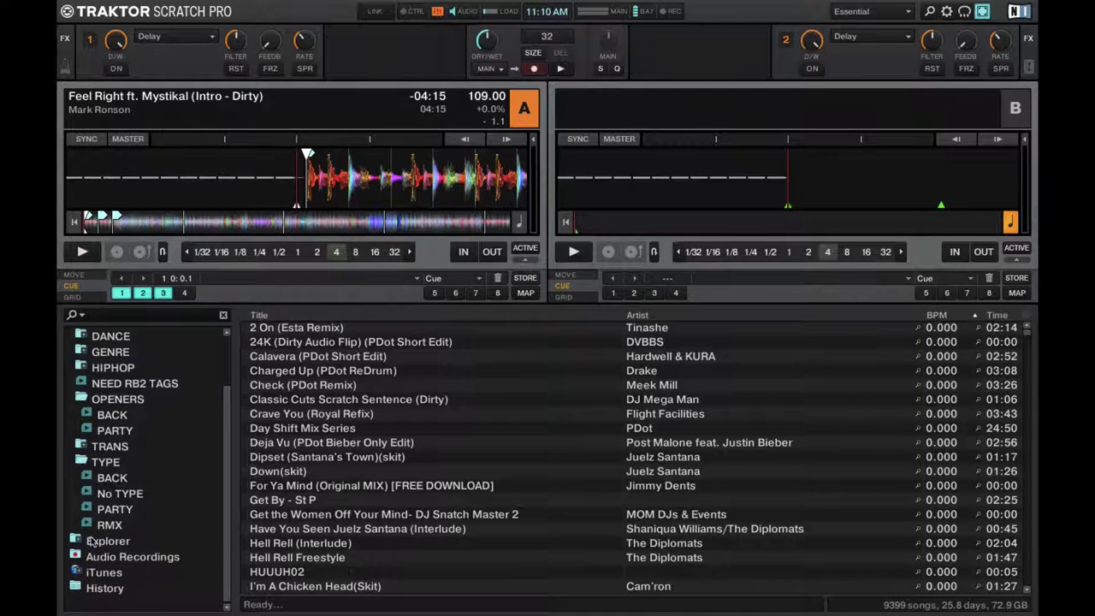
pyautogui.click(81, 540)
pyautogui.scroll(-2, 143, 551)
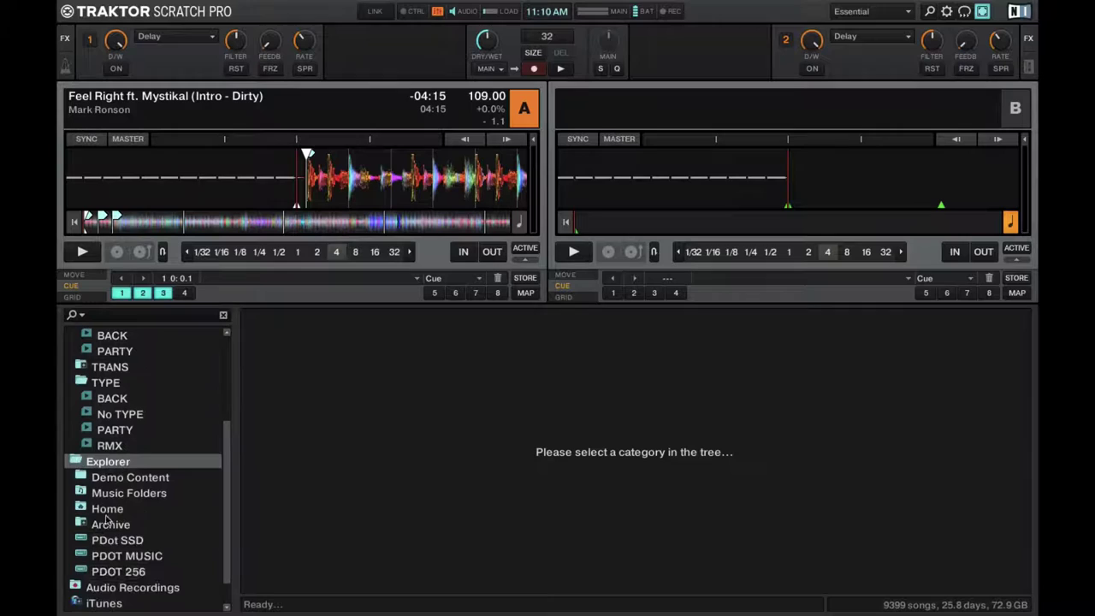
pyautogui.click(79, 466)
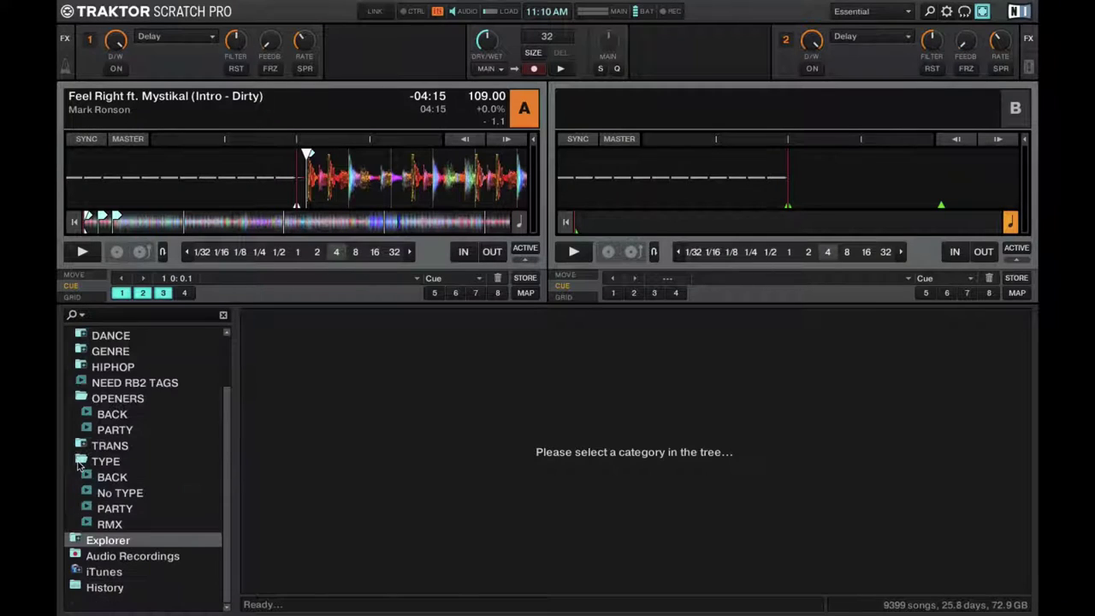
pyautogui.click(131, 561)
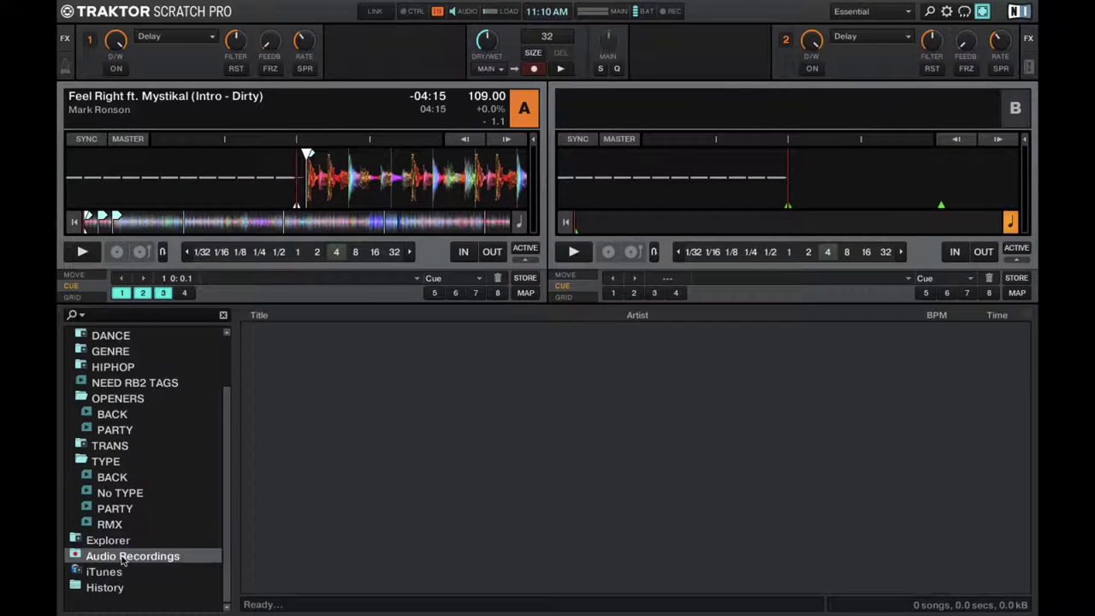
# List the iTunes library's 10469 songs, check the empty History, then return to Playlists
pyautogui.click(76, 575)
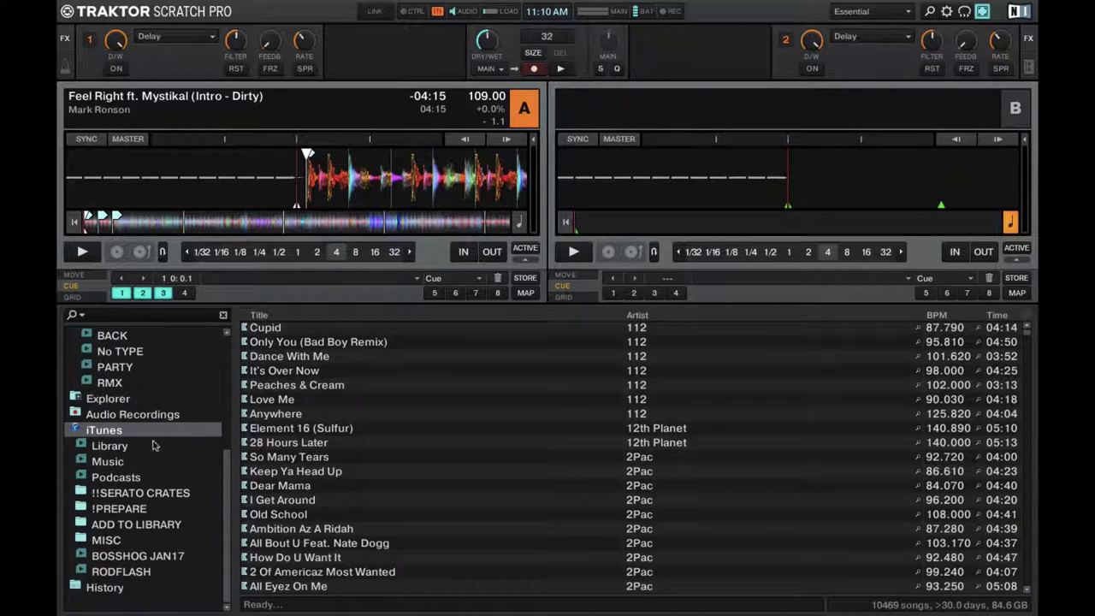
pyautogui.click(77, 432)
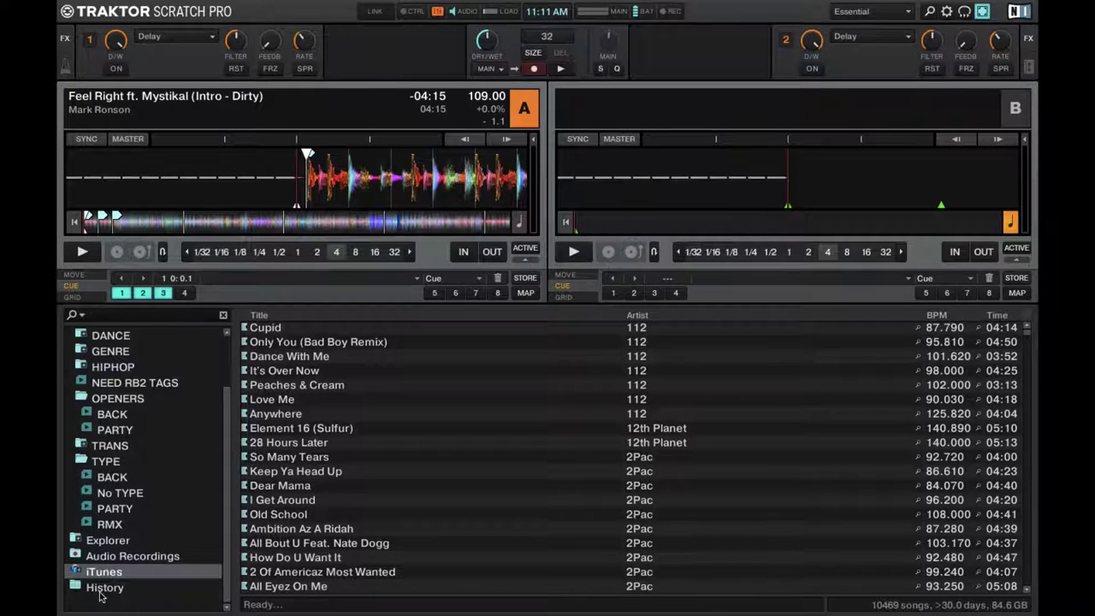
pyautogui.click(101, 589)
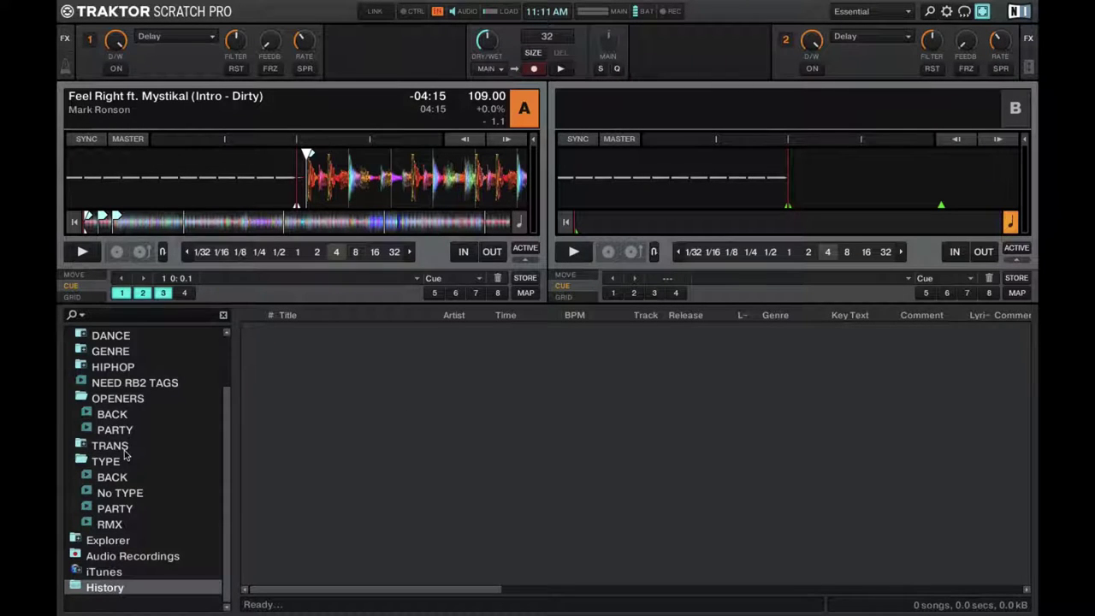
pyautogui.scroll(2, 128, 456)
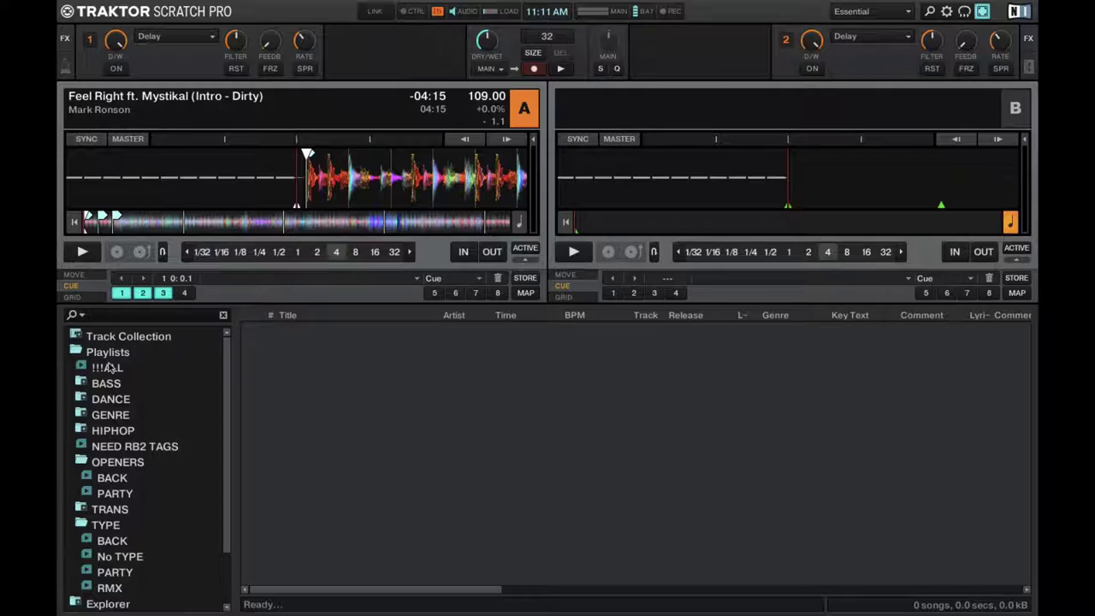
pyautogui.click(106, 354)
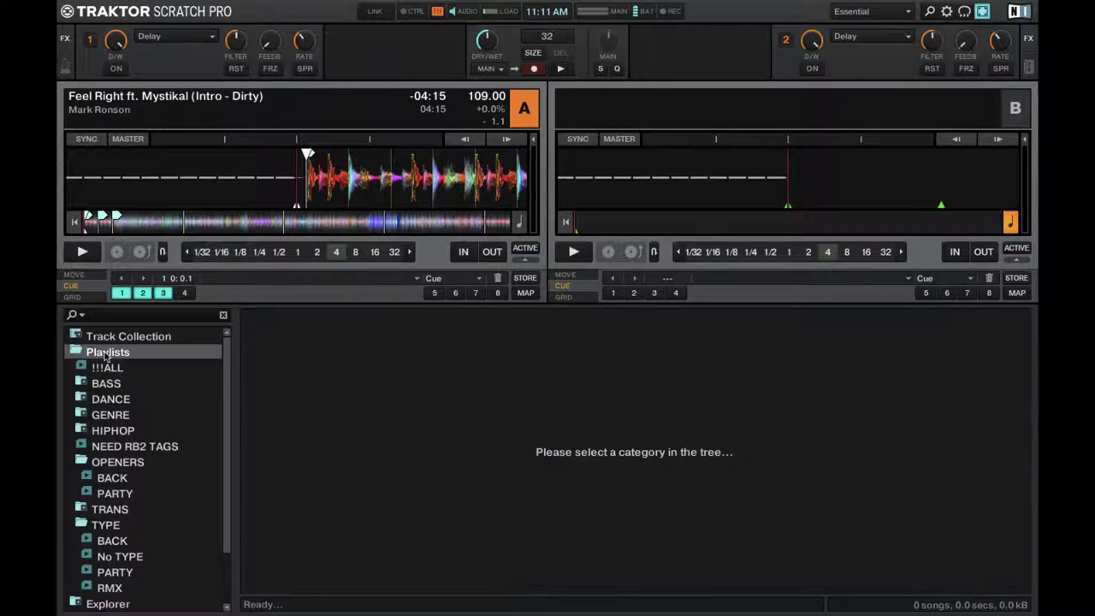
pyautogui.click(887, 10)
pyautogui.click(867, 31)
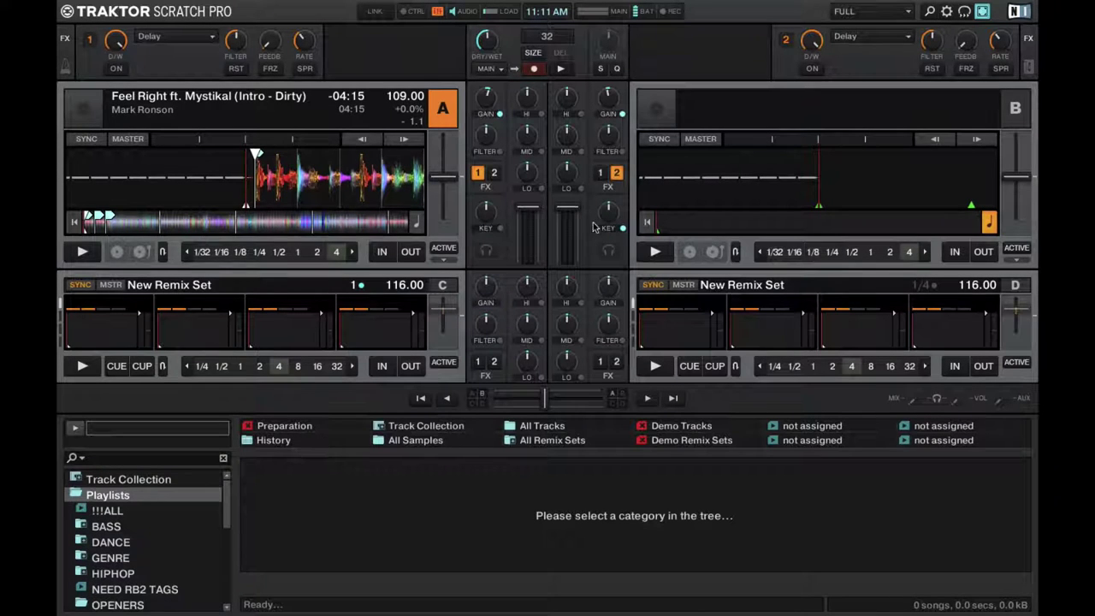
pyautogui.click(871, 11)
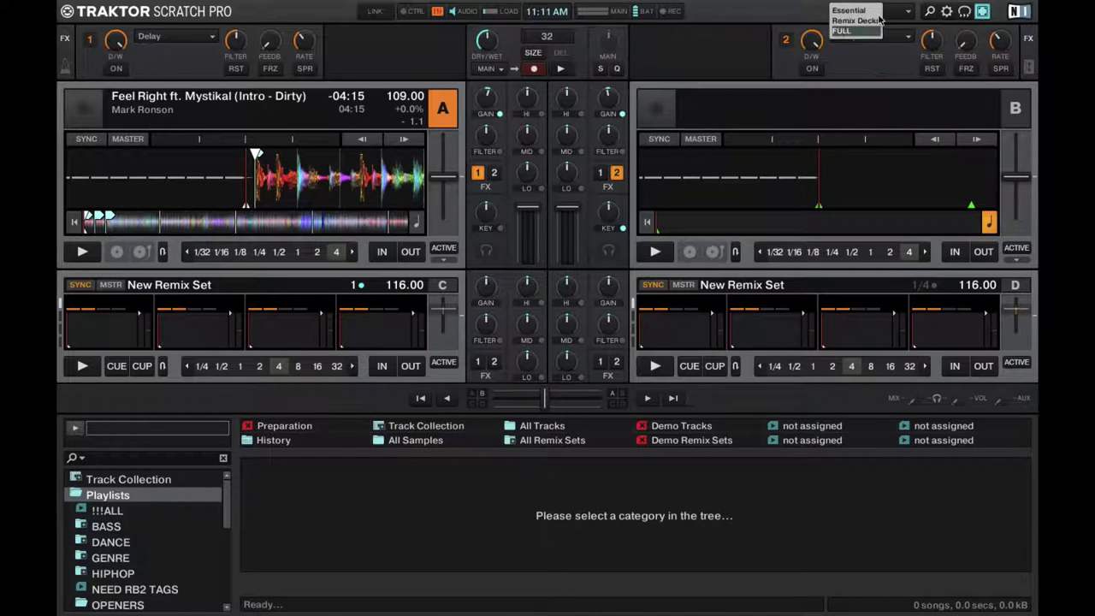
pyautogui.click(867, 12)
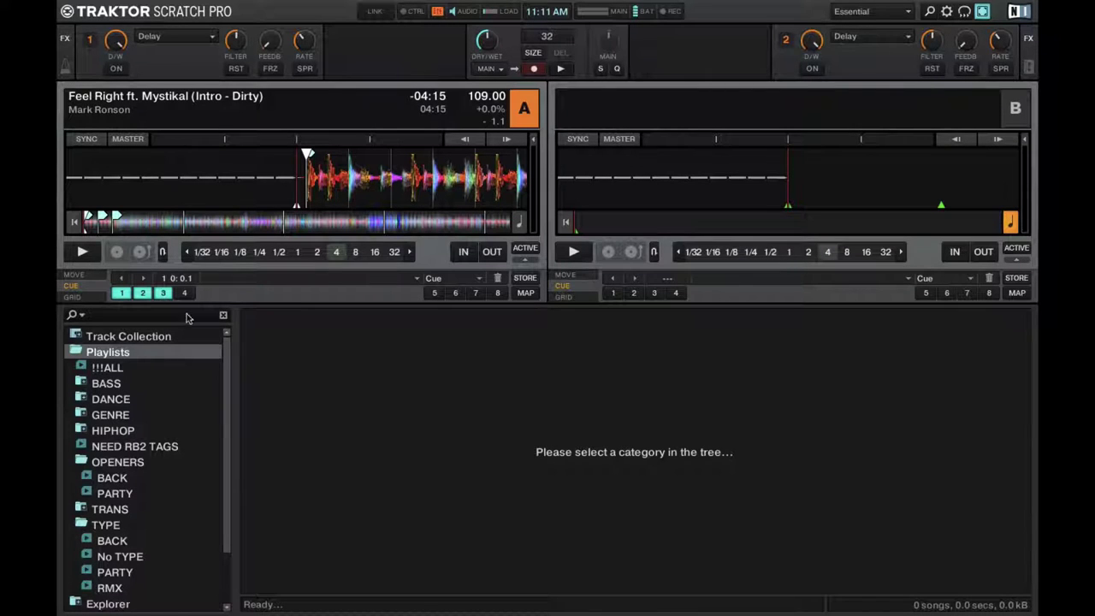
# List the !!!ALL playlist's 9399 tracks, switch to the FULL layout, then back to Essential
pyautogui.click(109, 369)
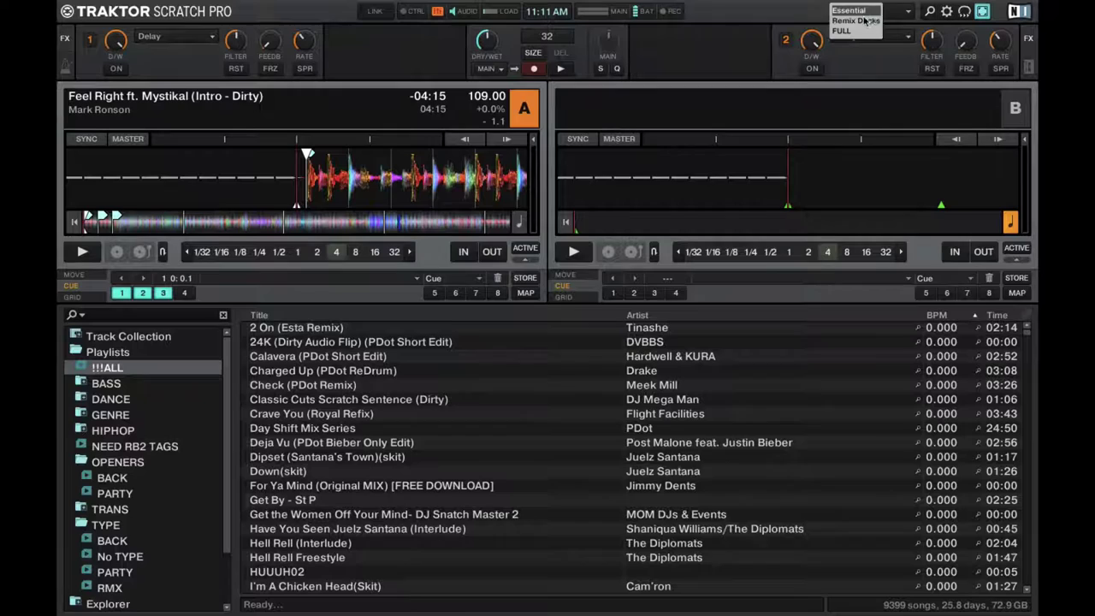
pyautogui.click(866, 19)
pyautogui.click(859, 33)
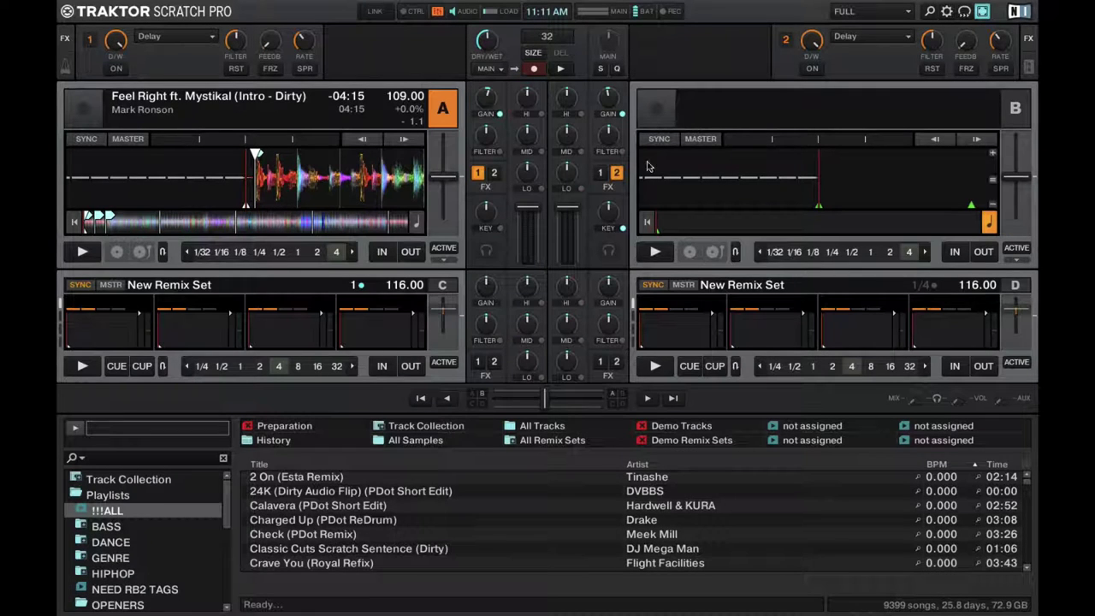
pyautogui.click(837, 13)
pyautogui.click(845, 10)
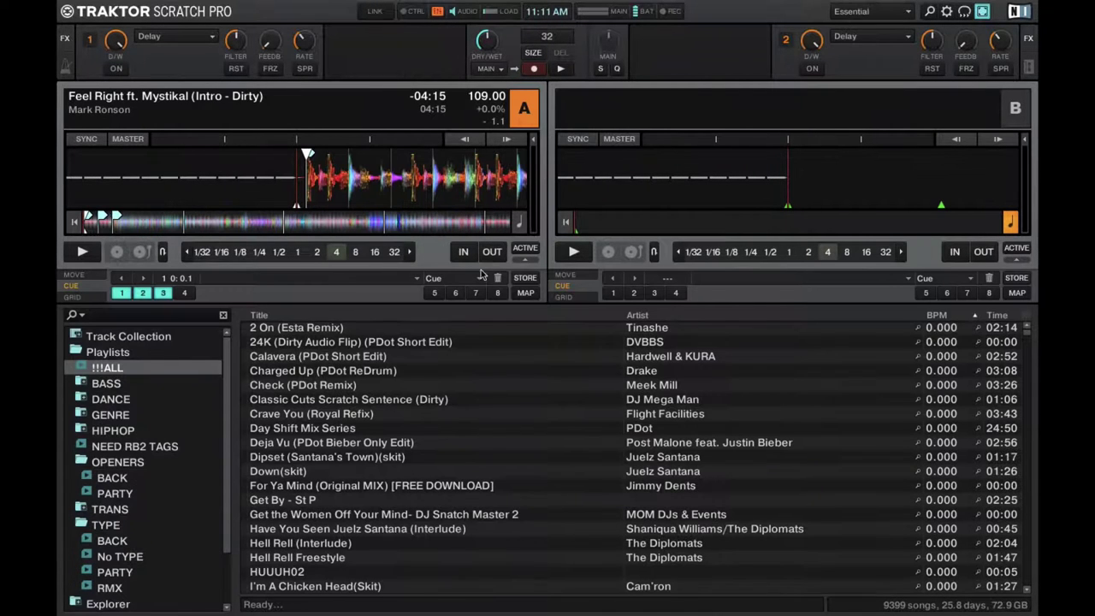